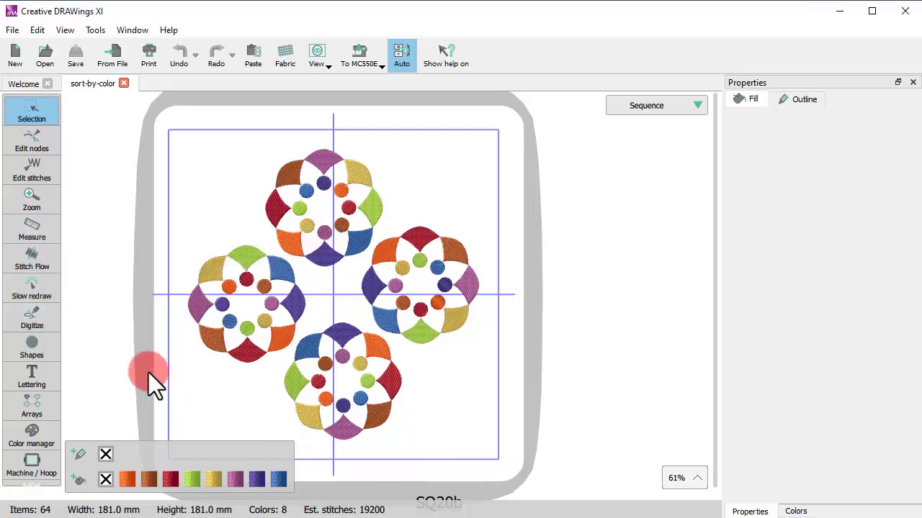
# Play back the stitch-out preview, scrubbing forward and back, then return to editing
pyautogui.click(28, 294)
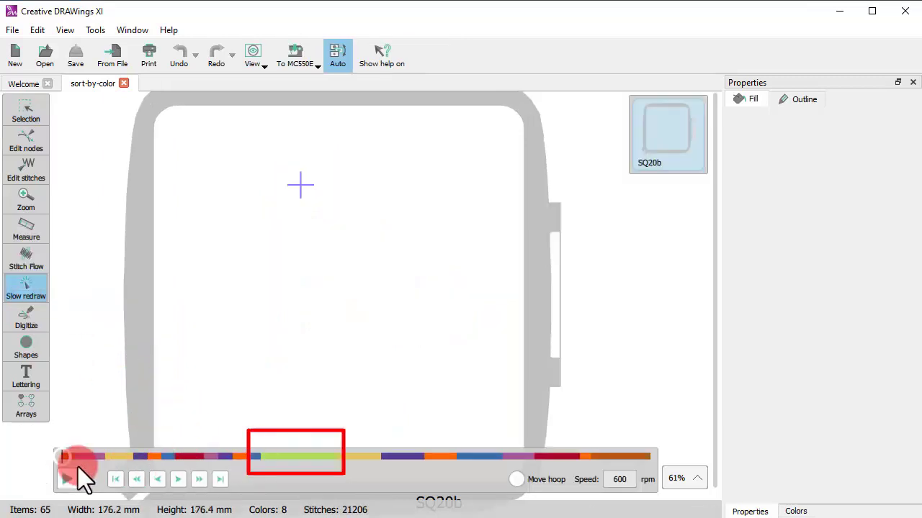
pyautogui.moveTo(59, 455)
pyautogui.mouseDown()
pyautogui.moveTo(160, 447)
pyautogui.moveTo(356, 453)
pyautogui.mouseUp()
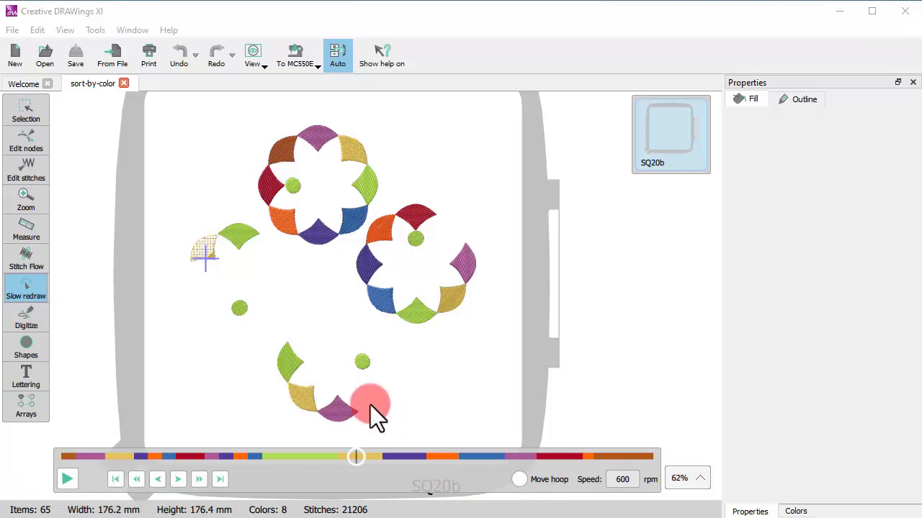
pyautogui.moveTo(357, 463); pyautogui.dragTo(300, 458)
pyautogui.moveTo(366, 458); pyautogui.dragTo(305, 449)
pyautogui.click(31, 111)
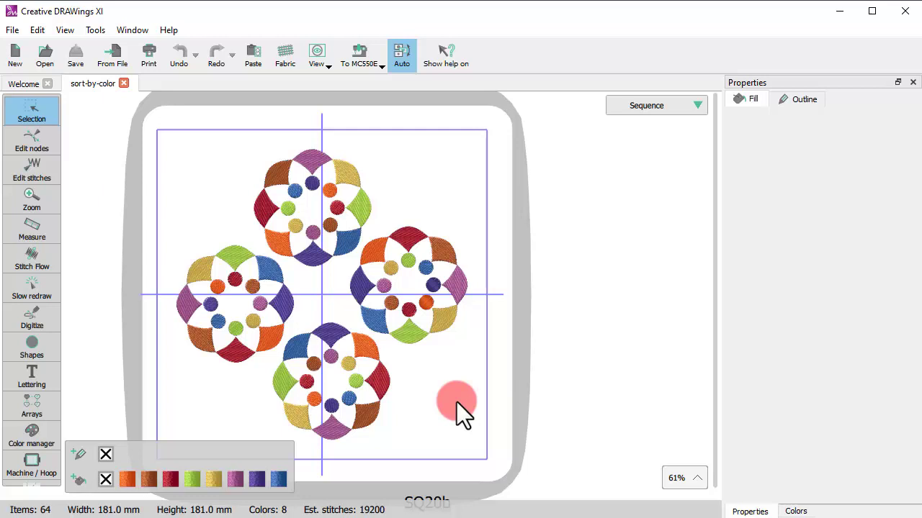
# Select all four flowers together and ungroup them into separate objects
pyautogui.click(443, 310)
pyautogui.click(317, 253)
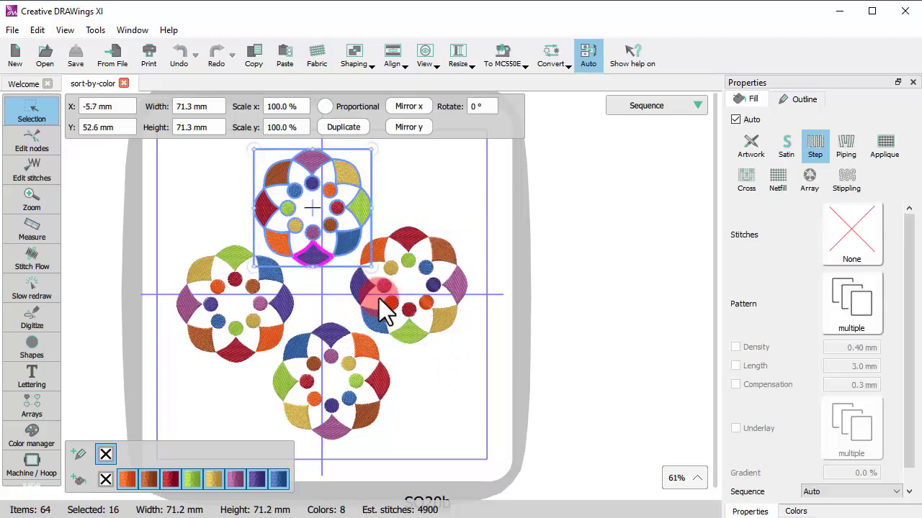
pyautogui.keyDown('shift'); pyautogui.click(409, 341); pyautogui.keyUp('shift')
pyautogui.keyDown('shift'); pyautogui.click(383, 384); pyautogui.keyUp('shift')
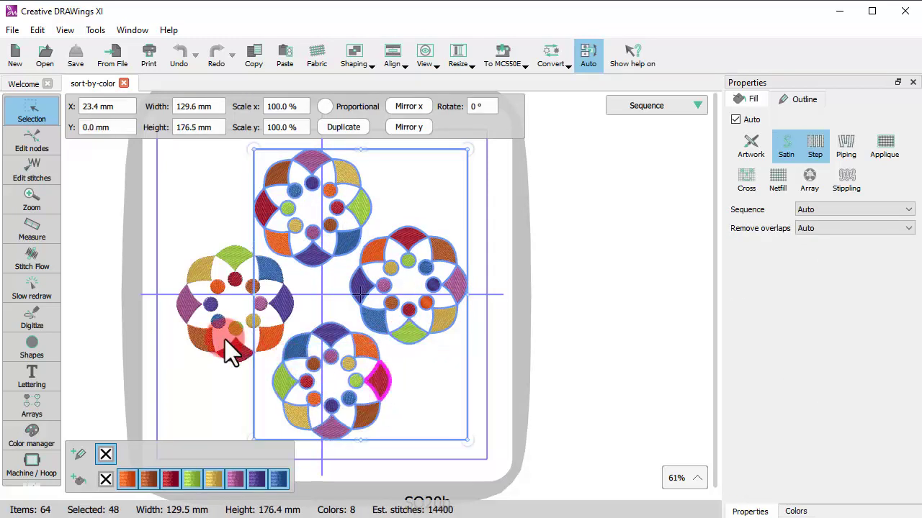
pyautogui.keyDown('shift'); pyautogui.click(204, 340); pyautogui.keyUp('shift')
pyautogui.rightClick(204, 340)
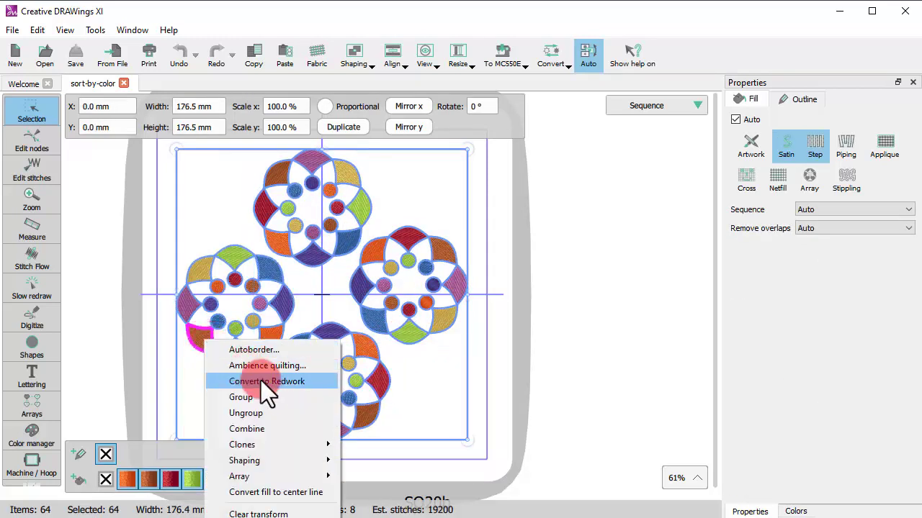
pyautogui.click(271, 411)
# Check that single green, purple and orange petals now select on their own
pyautogui.click(451, 399)
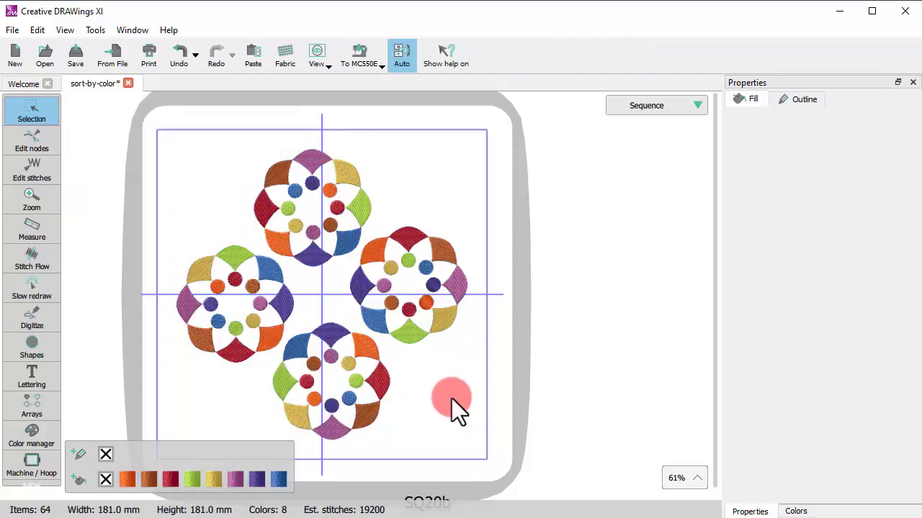
pyautogui.click(410, 331)
pyautogui.click(283, 297)
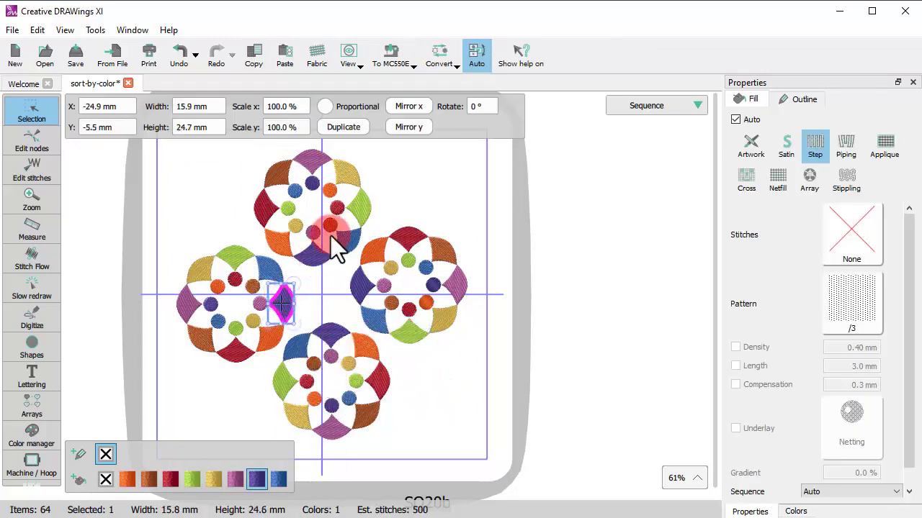
pyautogui.click(360, 177)
pyautogui.click(422, 217)
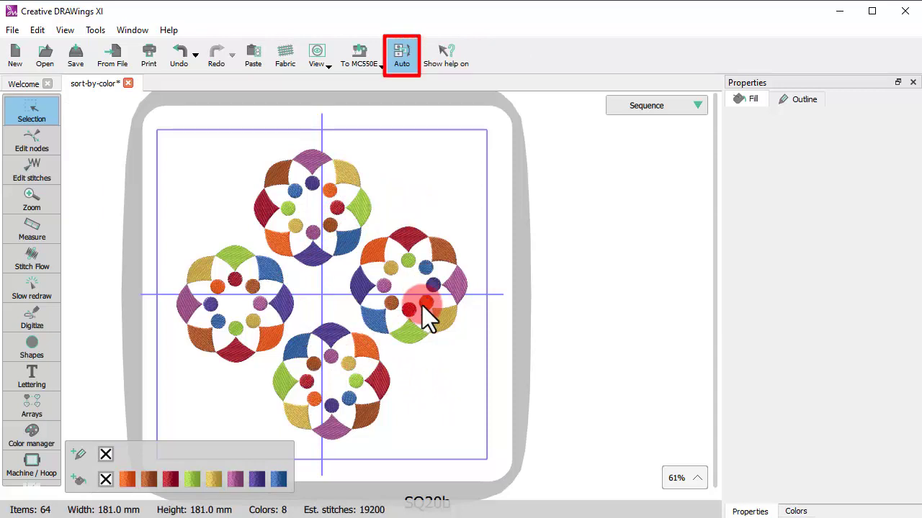
# Switch stitch ordering from Auto to Manual and show the sequence list at its end
pyautogui.click(403, 64)
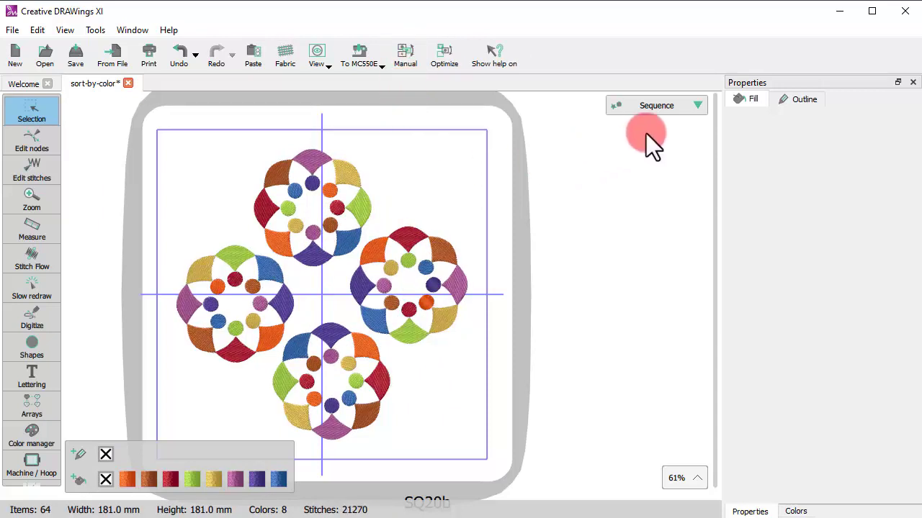
pyautogui.click(694, 106)
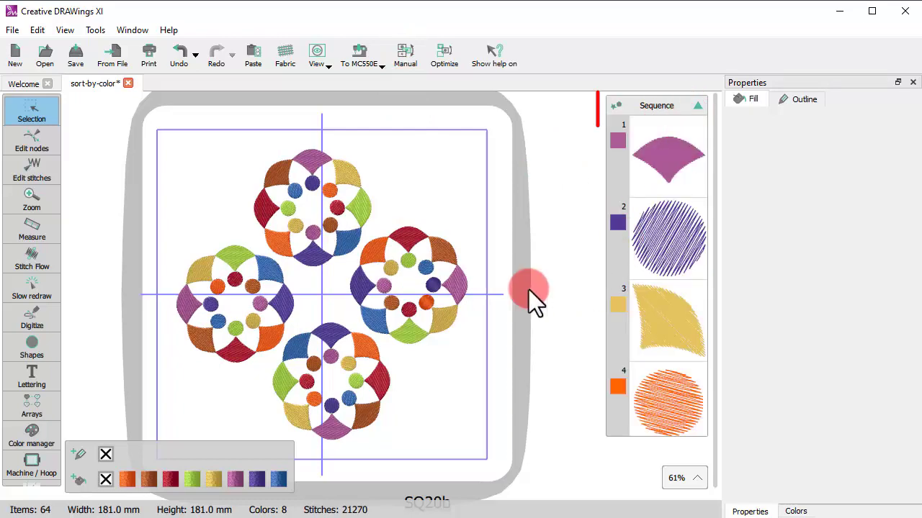
pyautogui.scroll(-1, 670, 218)
pyautogui.scroll(-4, 669, 218)
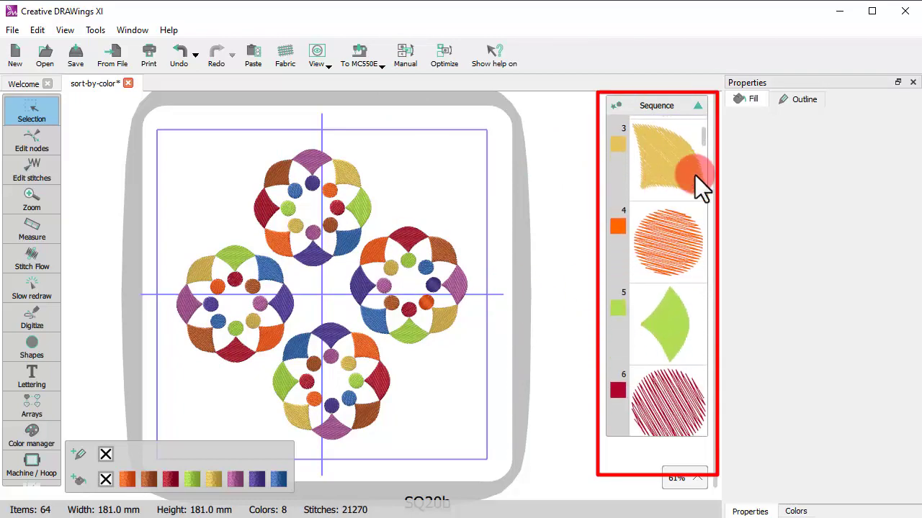
pyautogui.moveTo(705, 137); pyautogui.dragTo(703, 429)
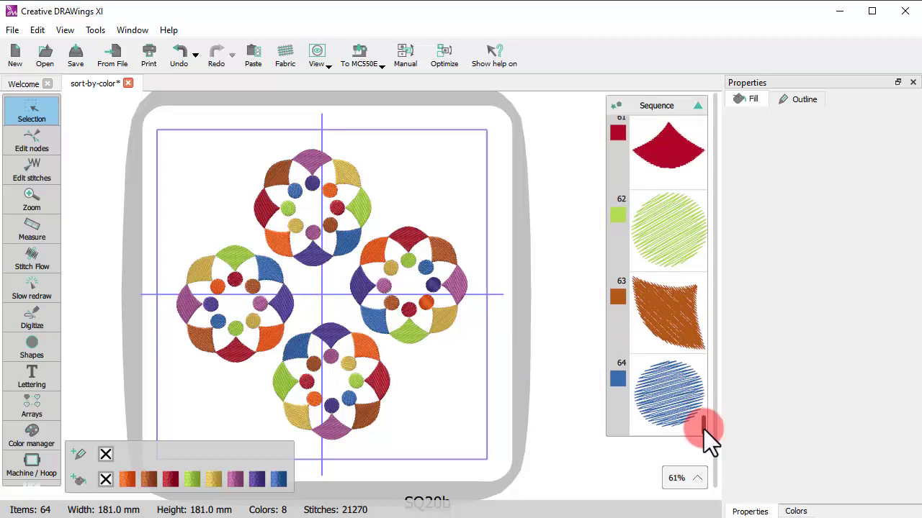
# Move the last blue dot, item 64, up to position 55 beside a blue petal
pyautogui.click(668, 393)
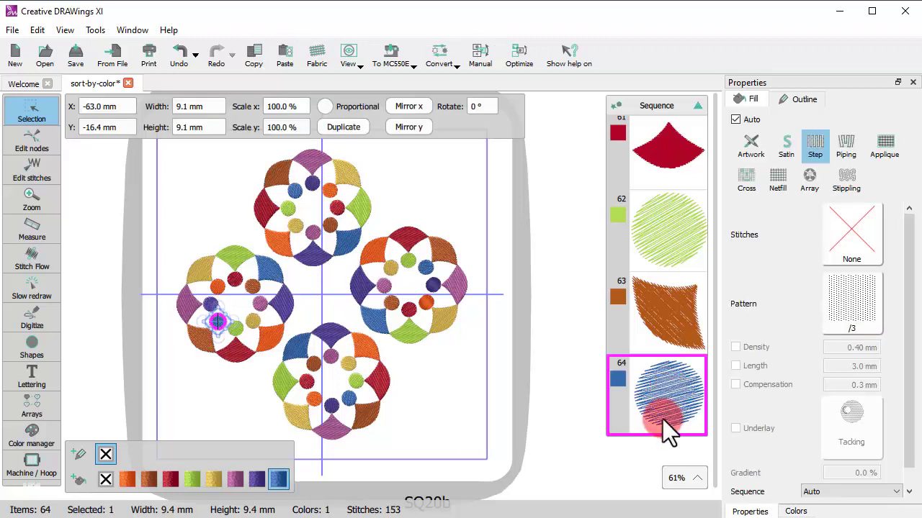
pyautogui.moveTo(660, 396); pyautogui.dragTo(683, 143)
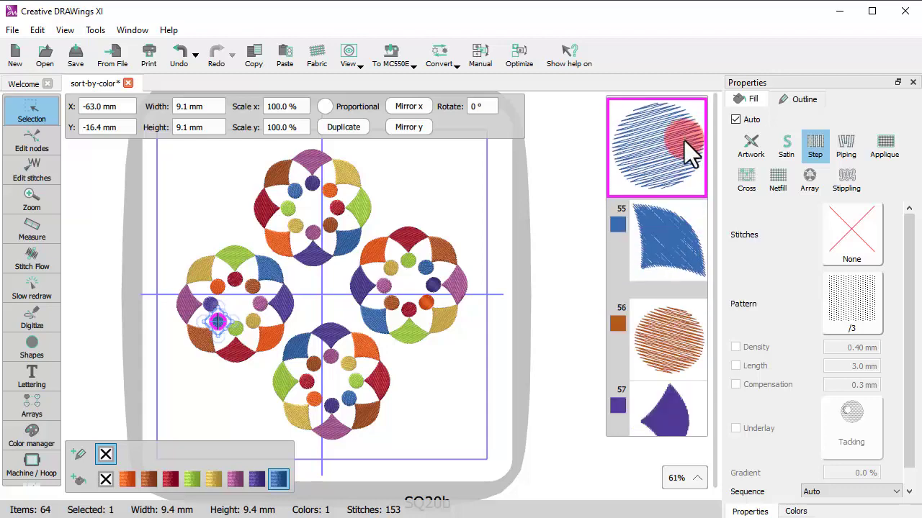
pyautogui.moveTo(683, 144); pyautogui.dragTo(668, 392)
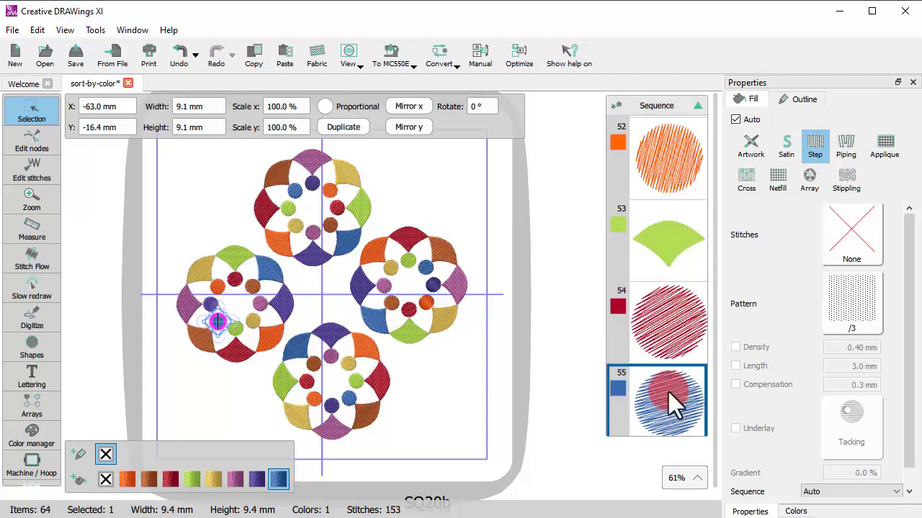
pyautogui.moveTo(660, 337); pyautogui.dragTo(650, 370)
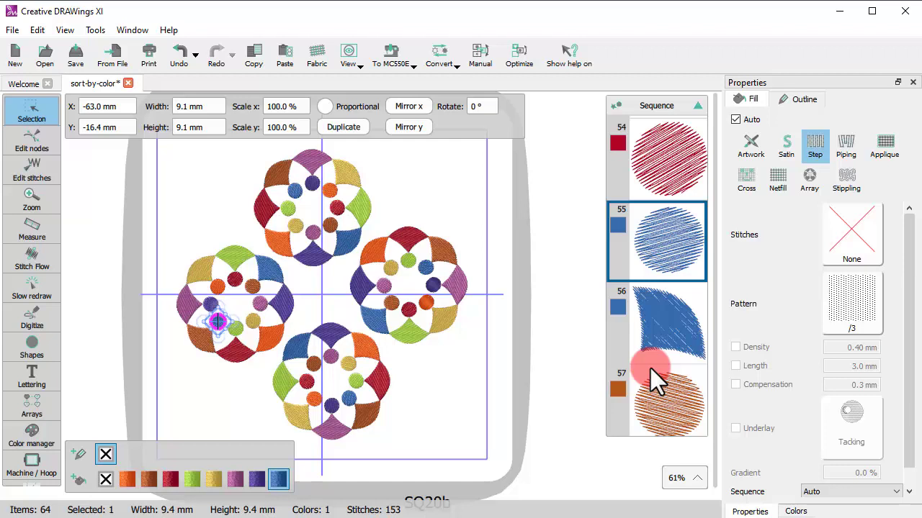
# Select all eight blue-filled objects using Select by fill color on the blue swatch
pyautogui.click(417, 420)
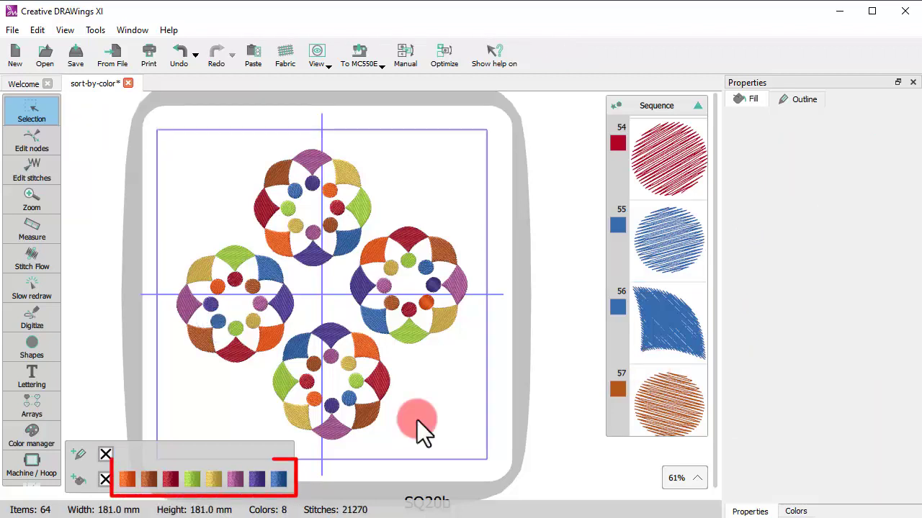
pyautogui.rightClick(281, 479)
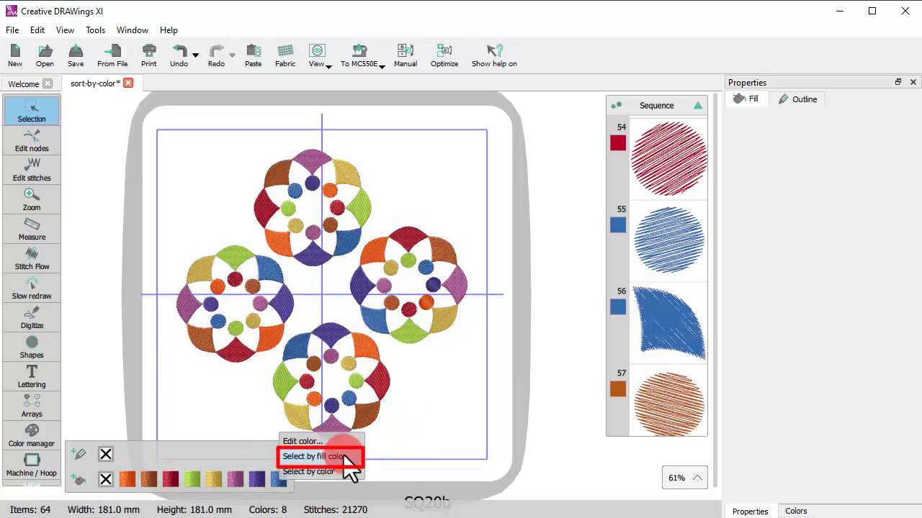
pyautogui.click(317, 457)
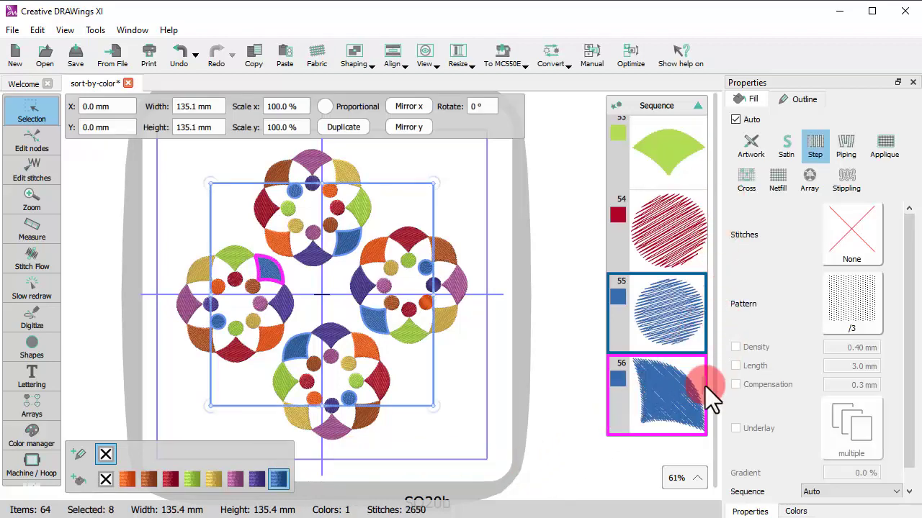
pyautogui.moveTo(703, 388); pyautogui.dragTo(710, 317)
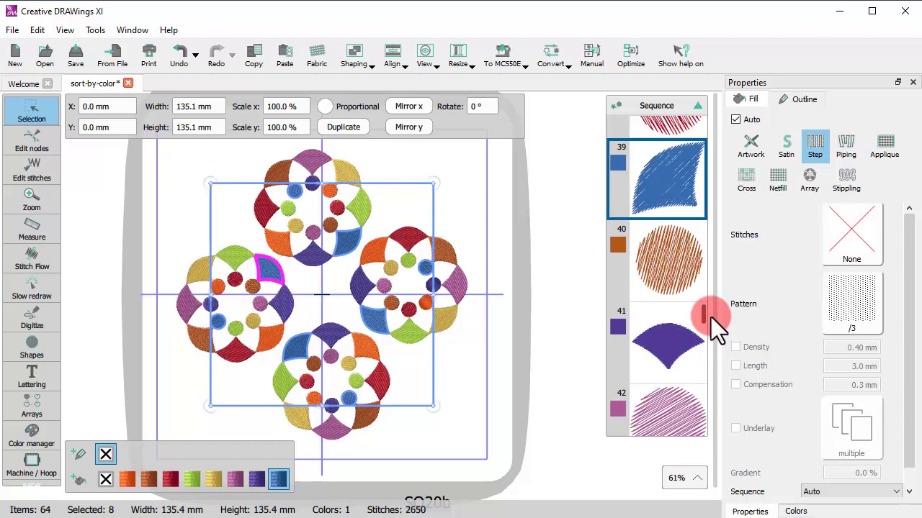
pyautogui.moveTo(670, 220); pyautogui.dragTo(623, 338)
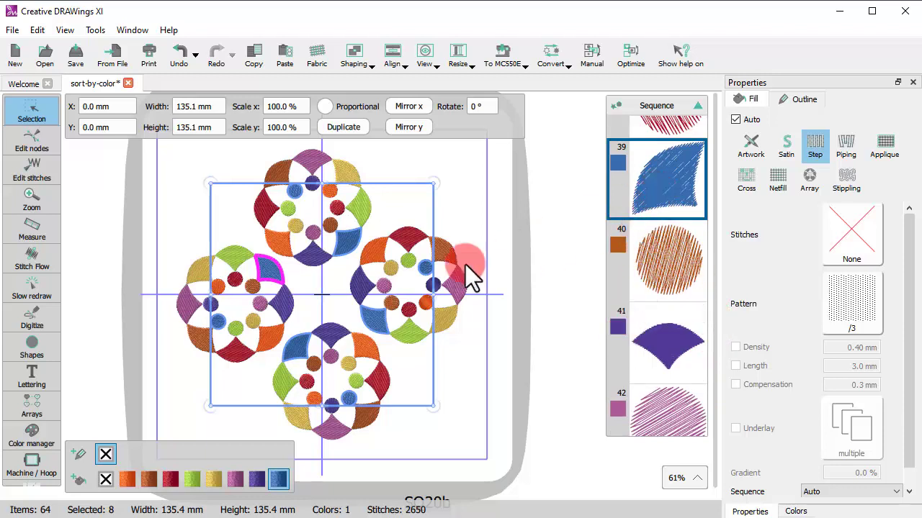
pyautogui.moveTo(622, 337)
pyautogui.mouseDown()
pyautogui.moveTo(432, 275)
pyautogui.moveTo(630, 220)
pyautogui.mouseUp()
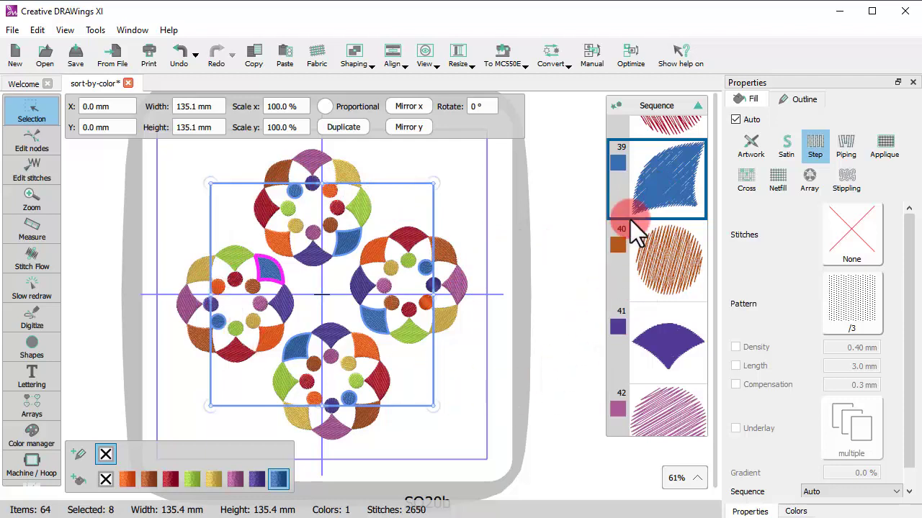
# Join the eight selected blue objects so they stitch at positions 35–42, then deselect
pyautogui.rightClick(656, 174)
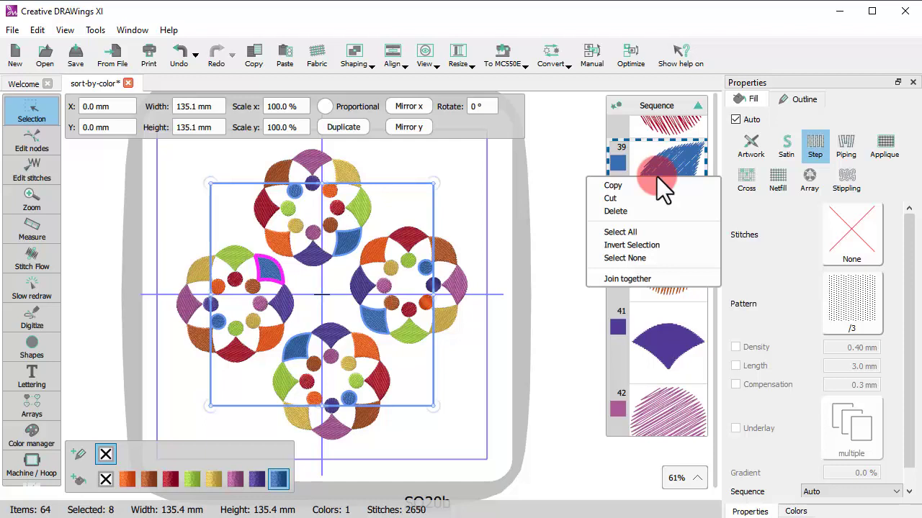
pyautogui.click(628, 277)
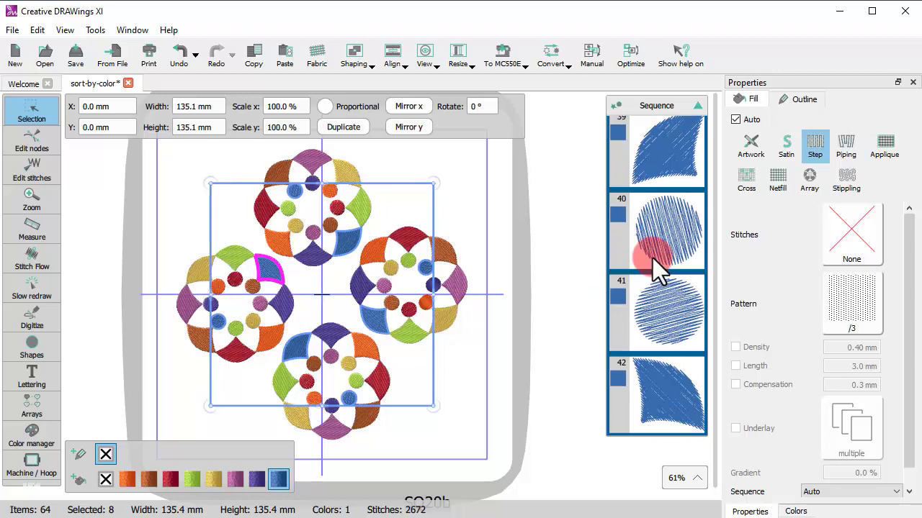
pyautogui.scroll(1, 682, 266)
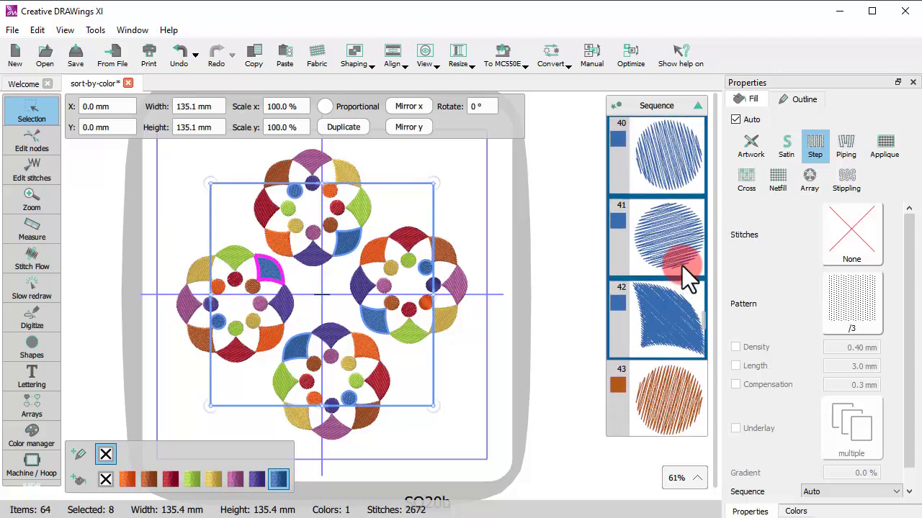
pyautogui.scroll(1, 682, 266)
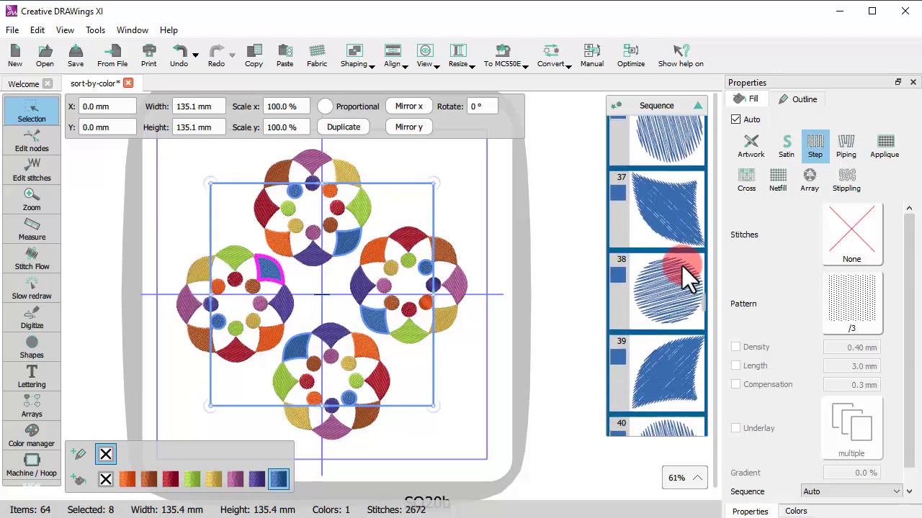
pyautogui.scroll(-1, 681, 266)
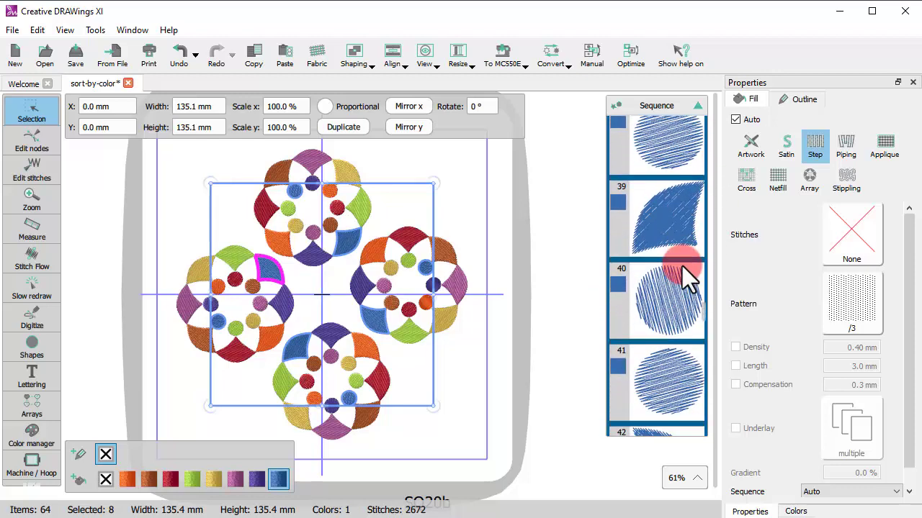
pyautogui.click(450, 439)
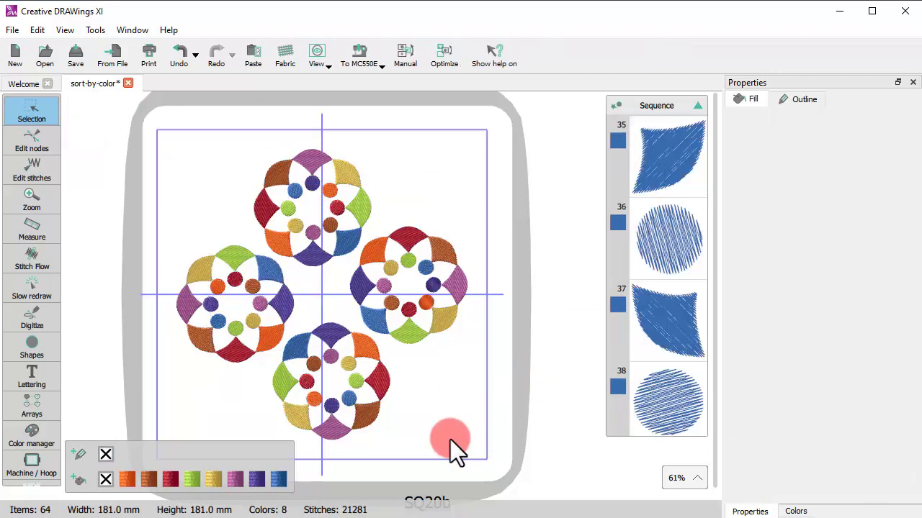
pyautogui.scroll(2, 650, 345)
pyautogui.scroll(3, 651, 345)
pyautogui.scroll(-3, 651, 345)
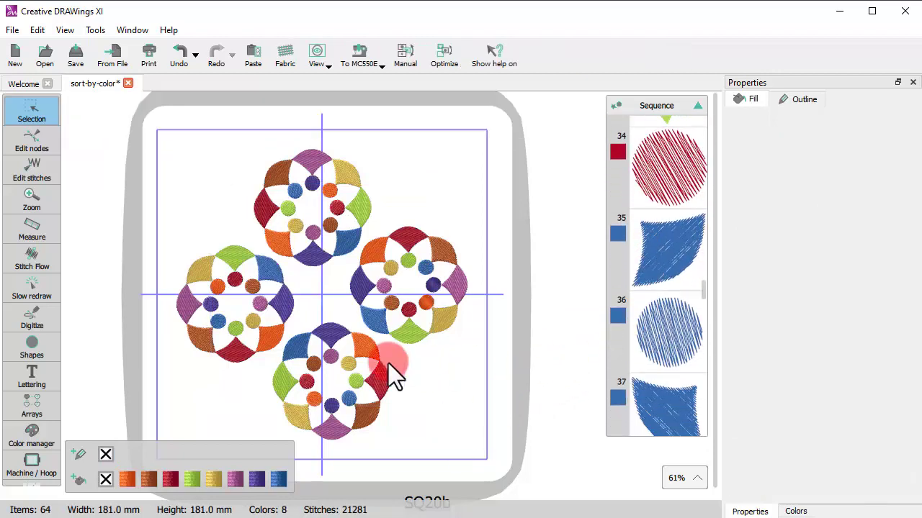
pyautogui.click(32, 316)
pyautogui.click(30, 288)
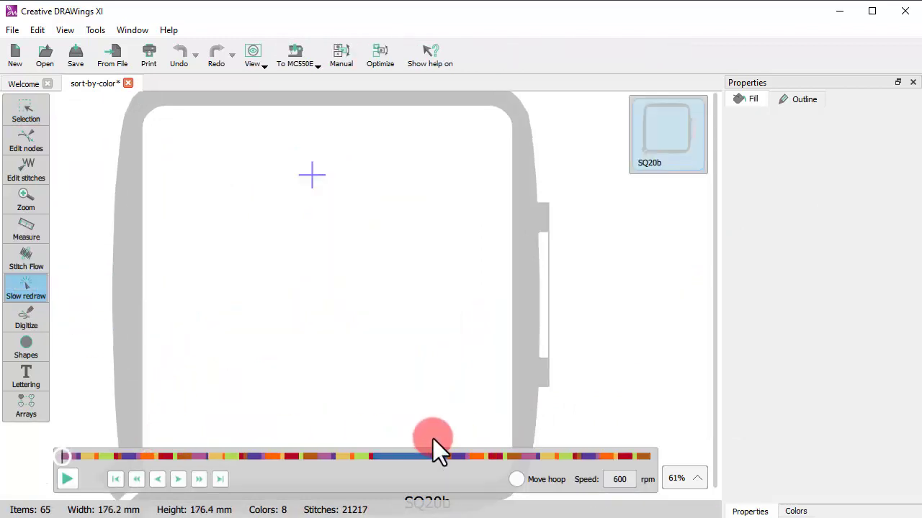
pyautogui.moveTo(53, 455); pyautogui.dragTo(421, 471)
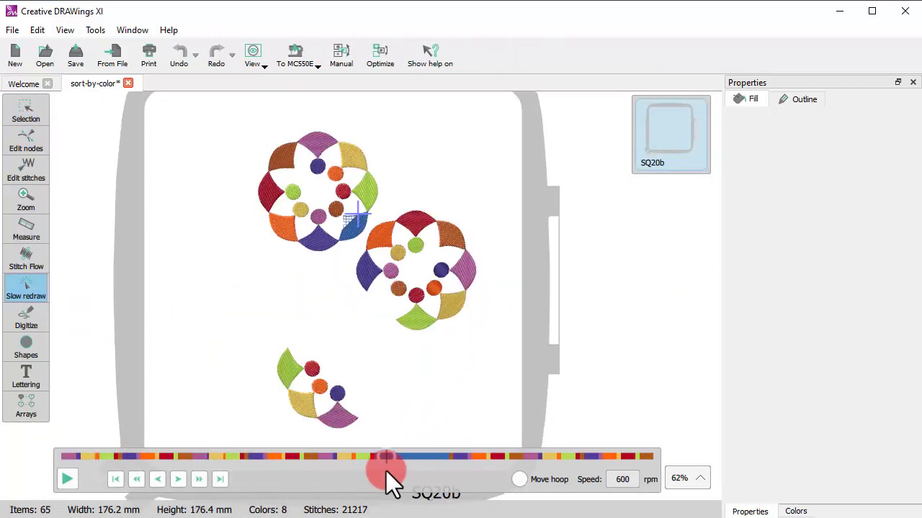
pyautogui.click(17, 106)
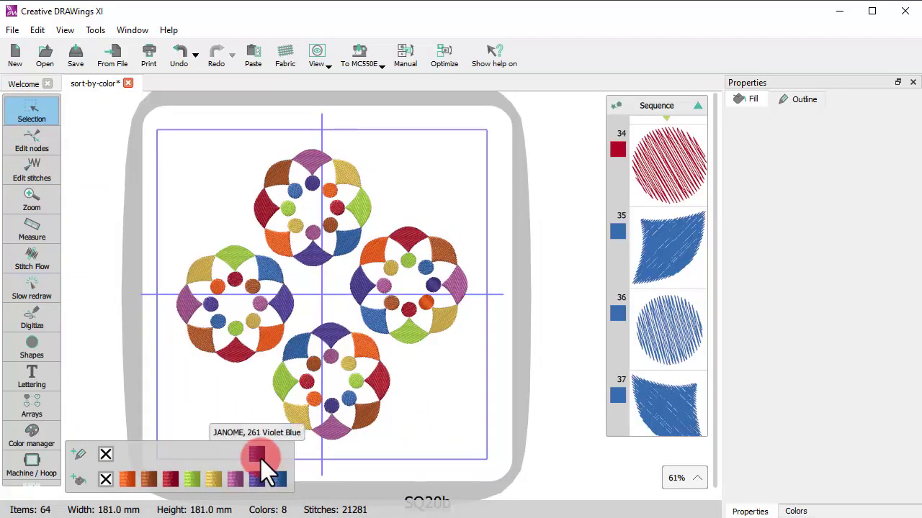
# Select the eight violet-blue objects by fill color and join them into one block ending at 58
pyautogui.rightClick(257, 482)
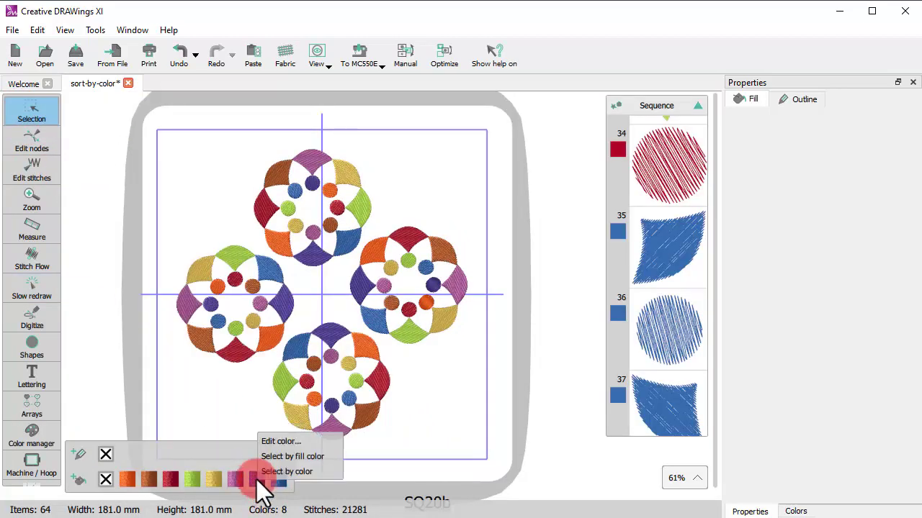
pyautogui.click(308, 458)
pyautogui.rightClick(656, 406)
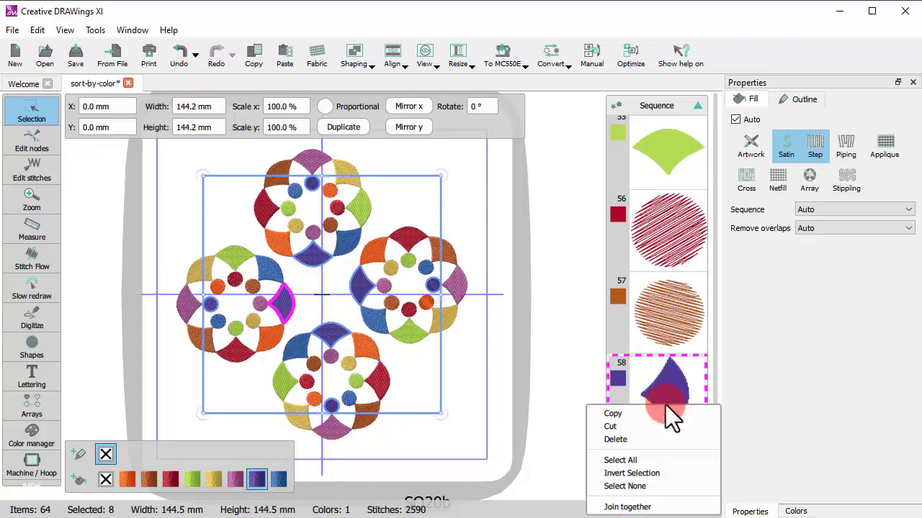
pyautogui.click(643, 502)
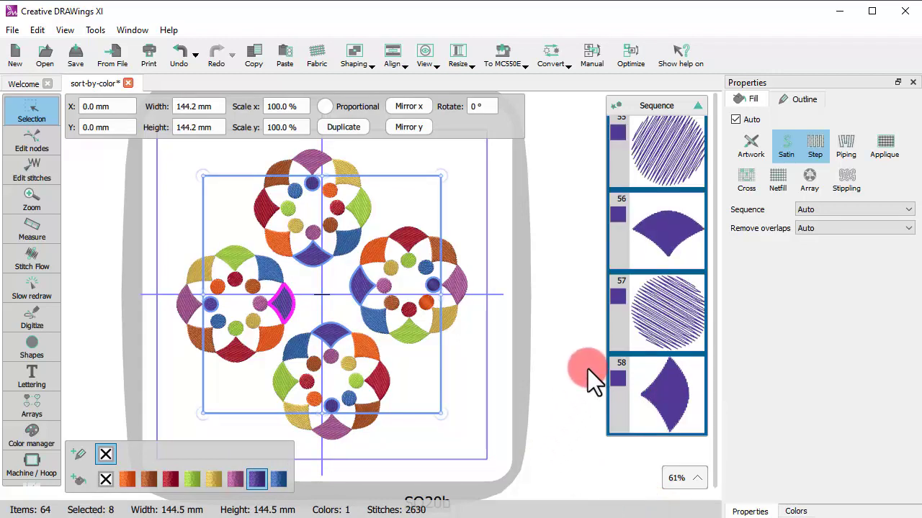
pyautogui.click(612, 356)
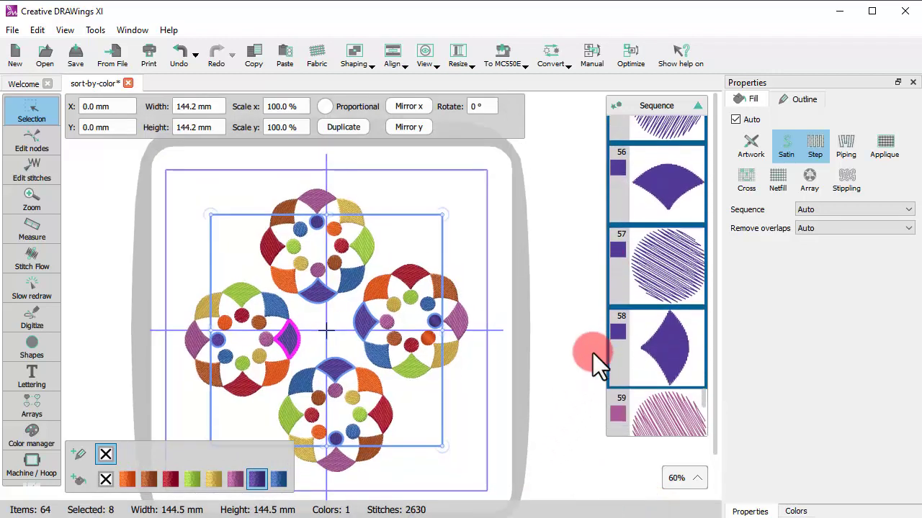
pyautogui.click(449, 365)
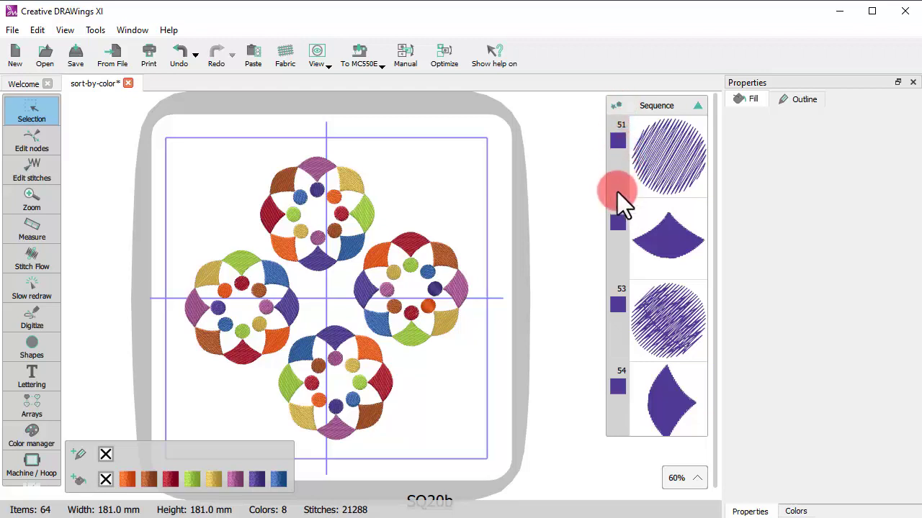
# Group joined items in the sequence list and select the combined purple 51–58 entry
pyautogui.click(612, 106)
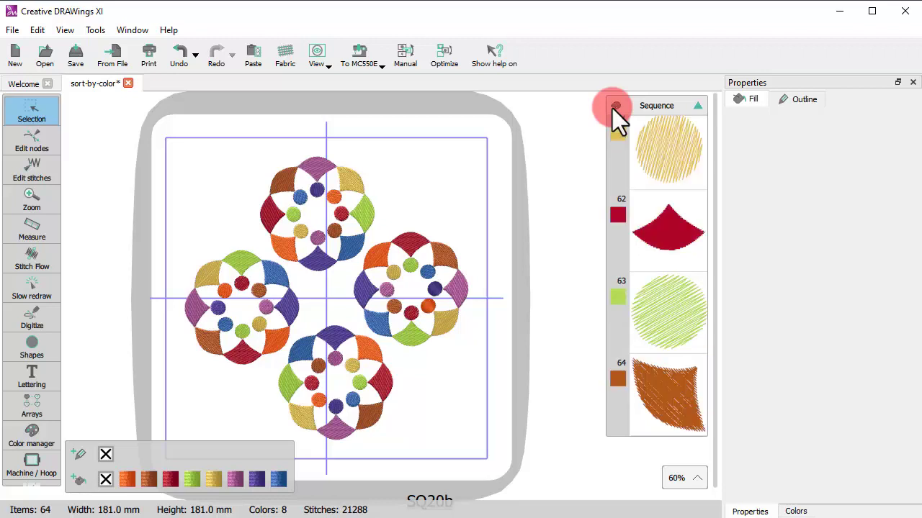
pyautogui.scroll(1, 687, 338)
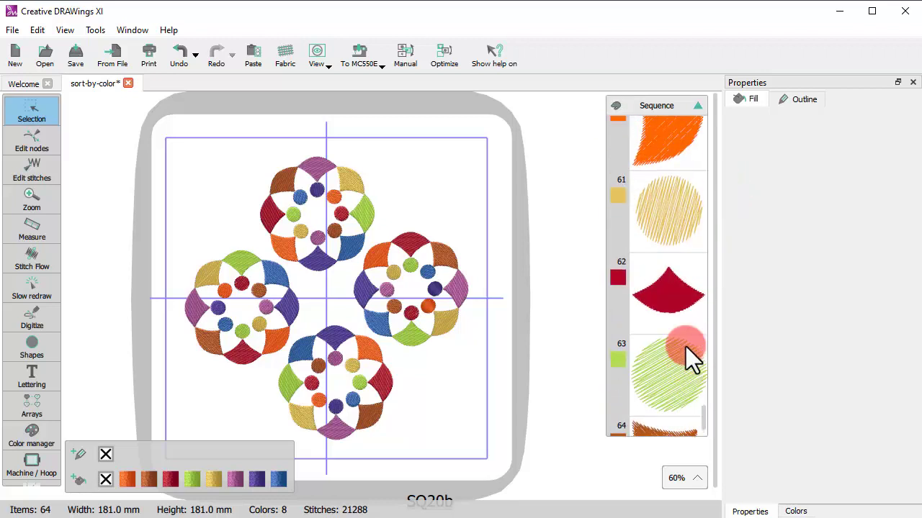
pyautogui.scroll(2, 685, 349)
pyautogui.scroll(2, 685, 349)
pyautogui.click(664, 368)
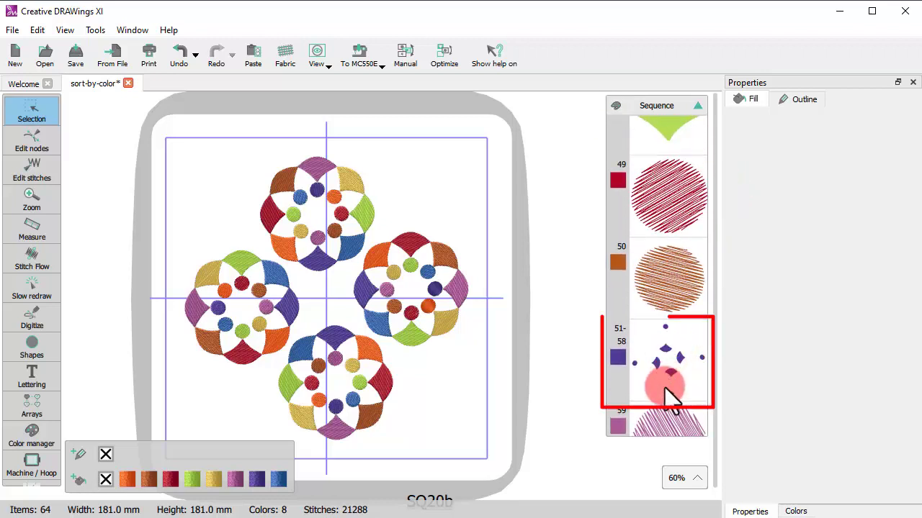
pyautogui.scroll(1, 684, 364)
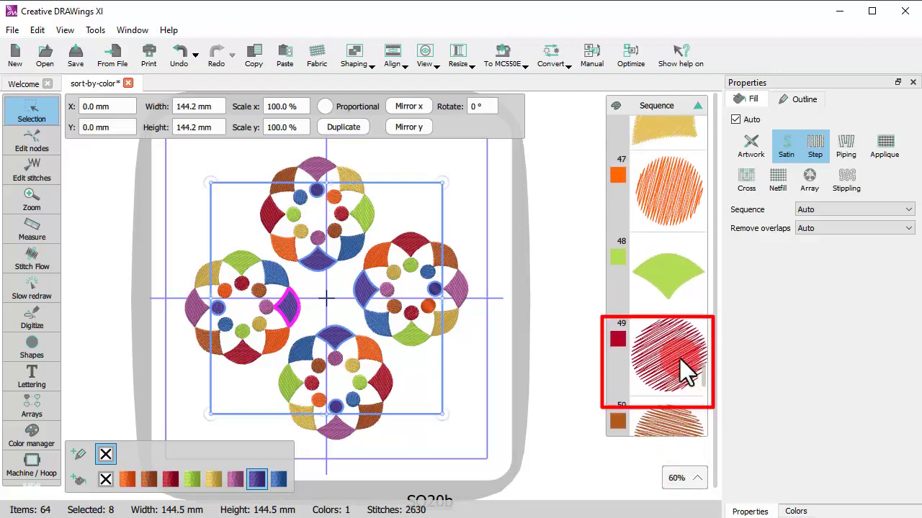
pyautogui.scroll(1, 681, 359)
pyautogui.scroll(1, 679, 356)
pyautogui.scroll(1, 679, 356)
pyautogui.scroll(1, 679, 356)
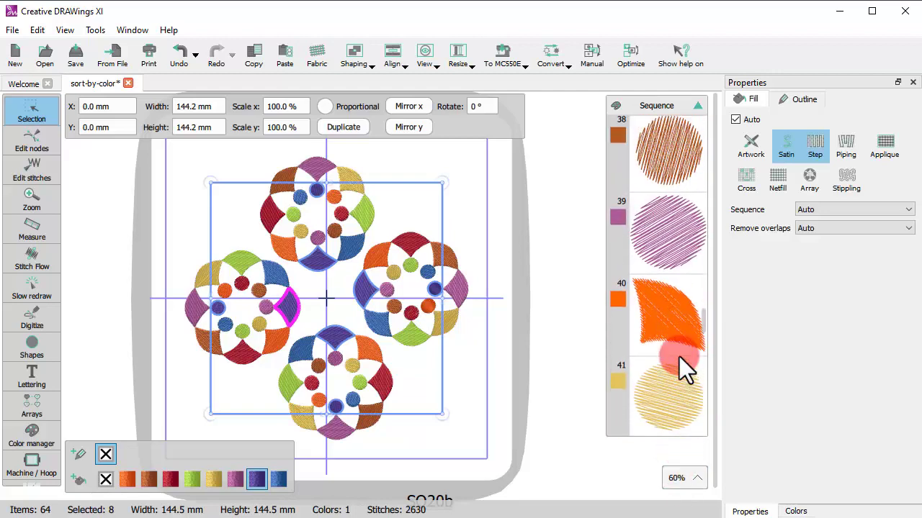
pyautogui.scroll(1, 679, 356)
pyautogui.scroll(1, 679, 356)
pyautogui.scroll(-1, 679, 357)
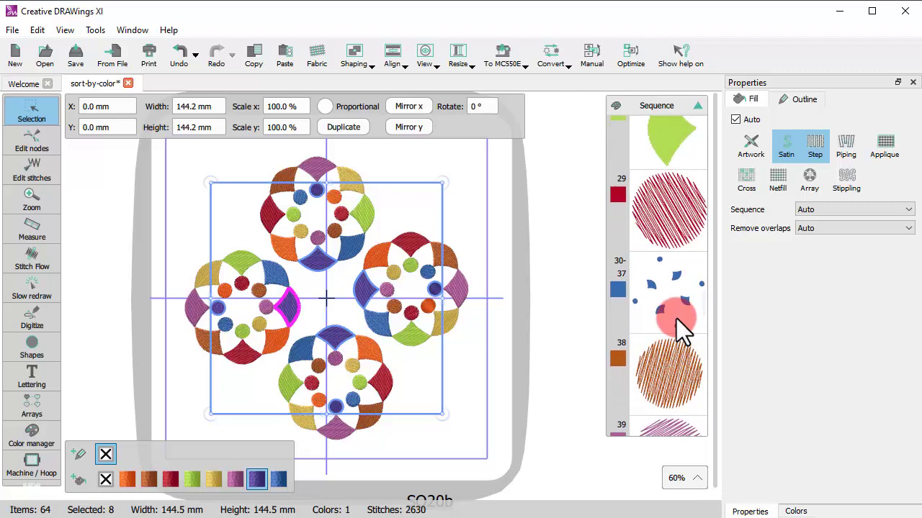
# Select all pink-filled objects by fill color and join them into one block
pyautogui.rightClick(236, 477)
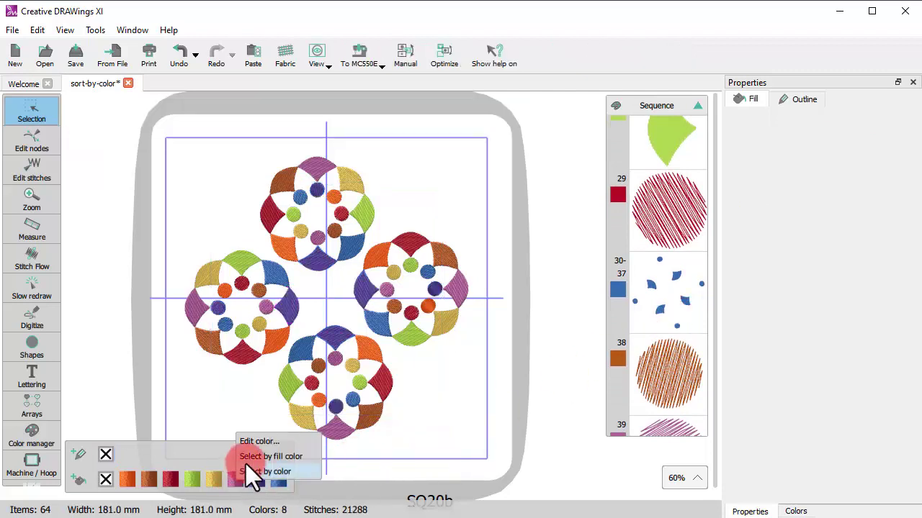
pyautogui.click(252, 458)
pyautogui.rightClick(640, 398)
pyautogui.click(642, 484)
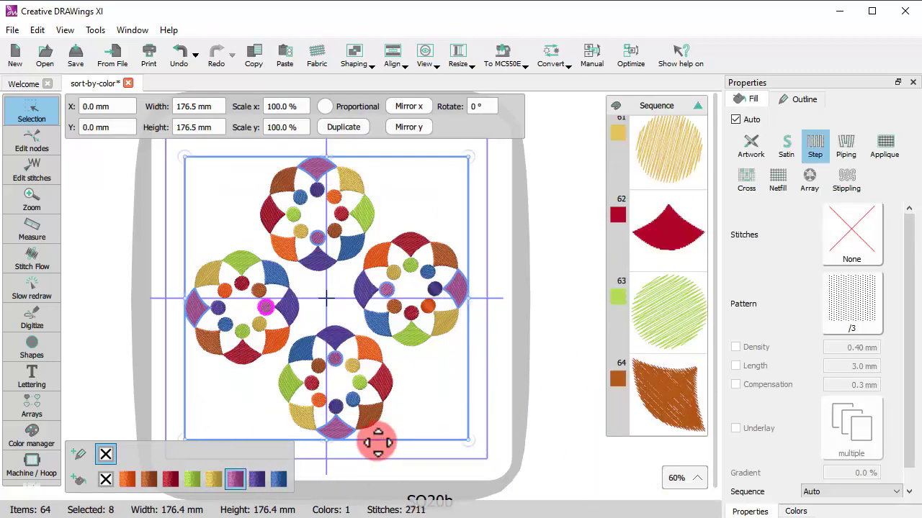
pyautogui.click(376, 438)
# Select all yellow-filled objects by fill color and join them into one block
pyautogui.rightClick(222, 477)
pyautogui.click(262, 466)
pyautogui.rightClick(650, 379)
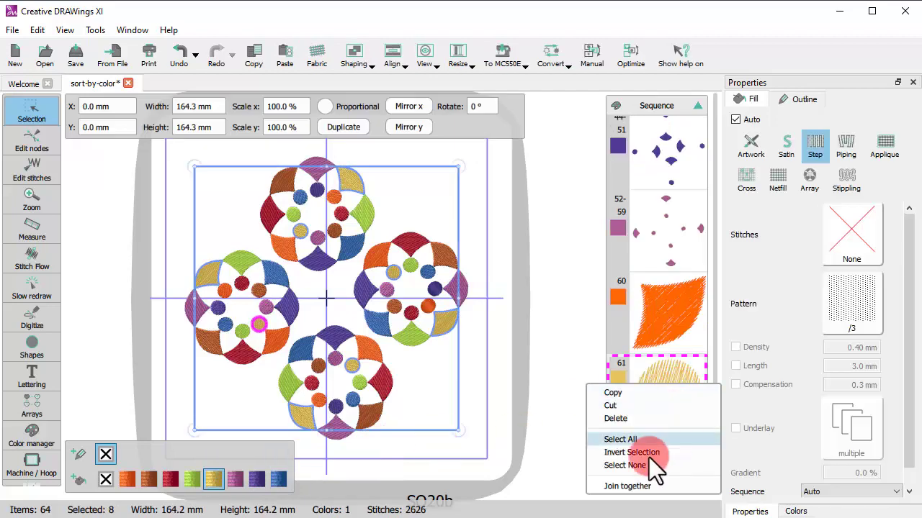
pyautogui.click(648, 483)
pyautogui.click(309, 459)
# Select all green-filled objects by fill color and join them into one block
pyautogui.rightClick(189, 472)
pyautogui.click(238, 455)
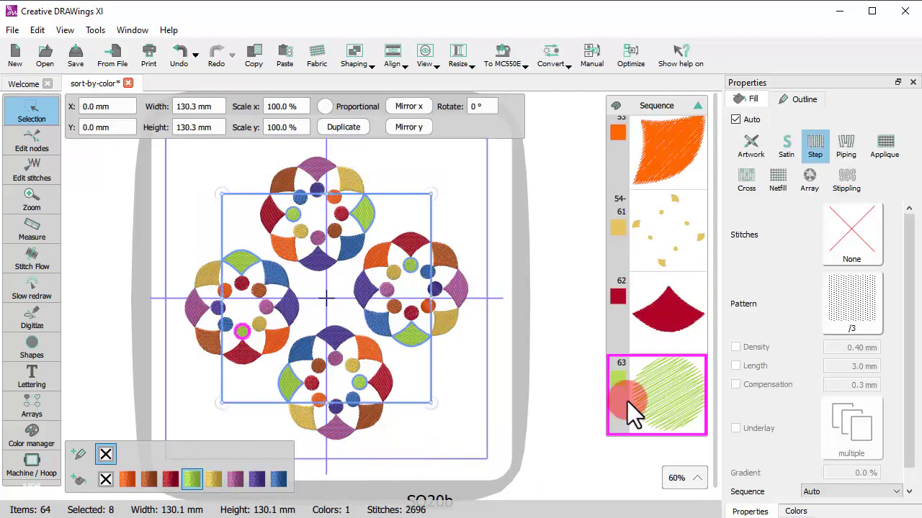
pyautogui.rightClick(627, 401)
pyautogui.click(648, 497)
pyautogui.click(303, 461)
# Select all red-filled objects by fill color and join them into one block
pyautogui.rightClick(170, 479)
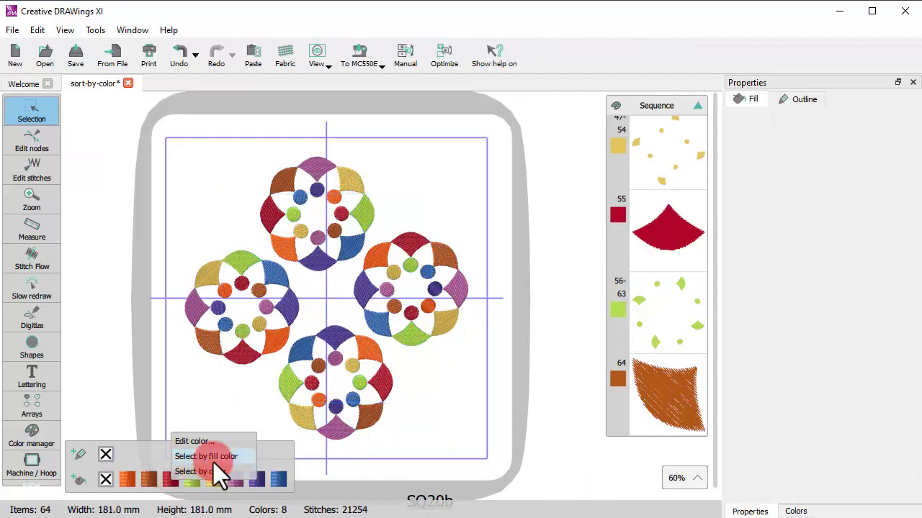
pyautogui.click(216, 463)
pyautogui.rightClick(607, 423)
pyautogui.click(648, 494)
pyautogui.click(404, 448)
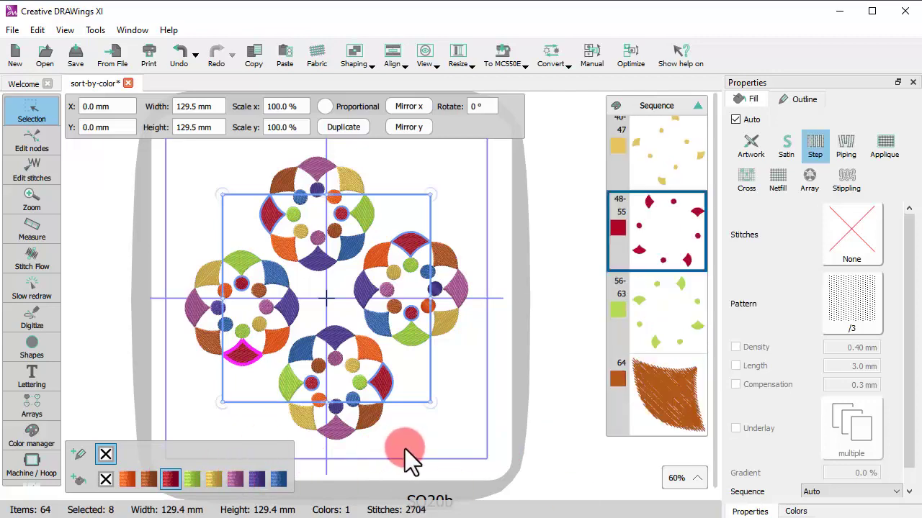
# Select all brown-filled objects by fill color and join them into one block
pyautogui.rightClick(150, 476)
pyautogui.click(191, 457)
pyautogui.rightClick(662, 399)
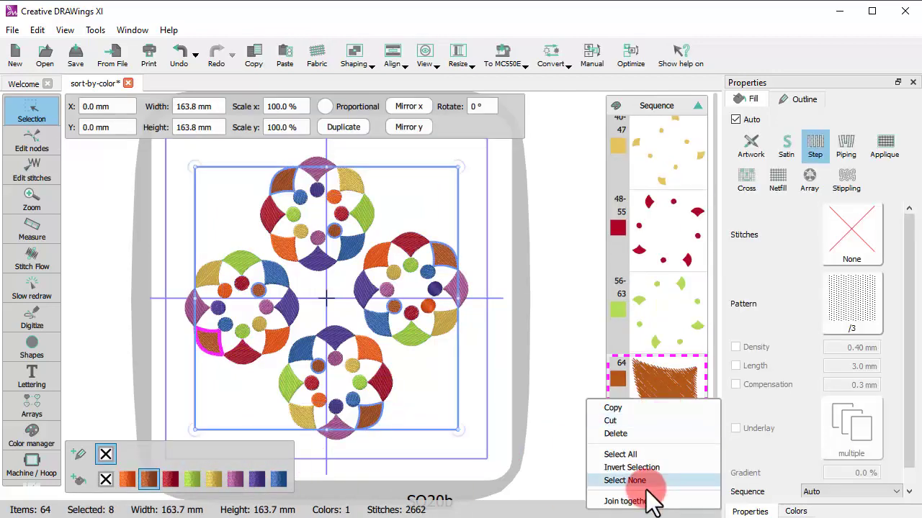
pyautogui.click(653, 495)
pyautogui.rightClick(185, 473)
# Select all orange-filled objects by fill color, join them into one block, then deselect
pyautogui.rightClick(136, 473)
pyautogui.click(164, 471)
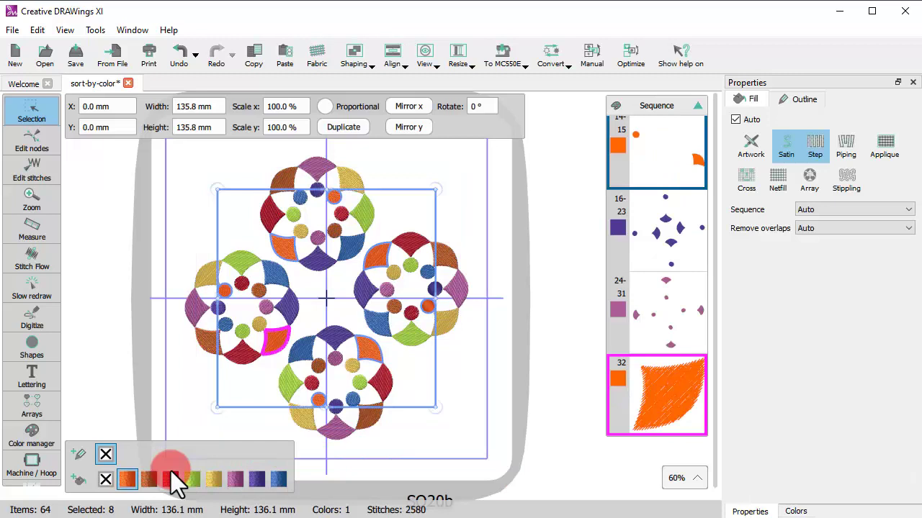
pyautogui.moveTo(171, 472)
pyautogui.mouseDown()
pyautogui.moveTo(286, 460)
pyautogui.moveTo(105, 475)
pyautogui.mouseUp()
pyautogui.rightClick(126, 473)
pyautogui.click(178, 456)
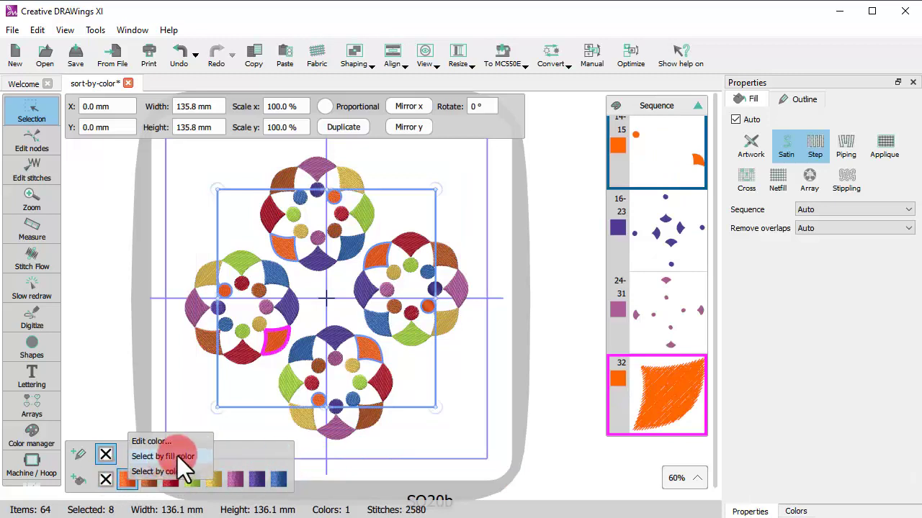
pyautogui.rightClick(644, 421)
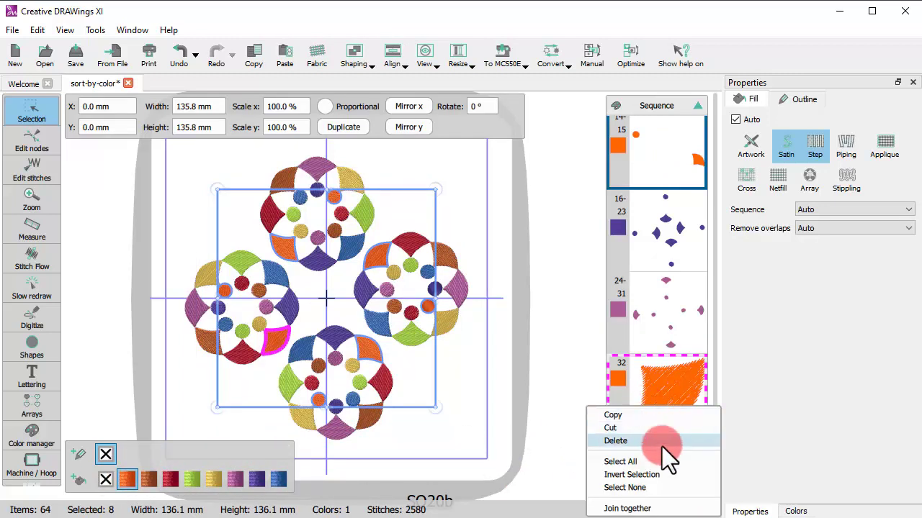
pyautogui.click(632, 506)
pyautogui.click(475, 434)
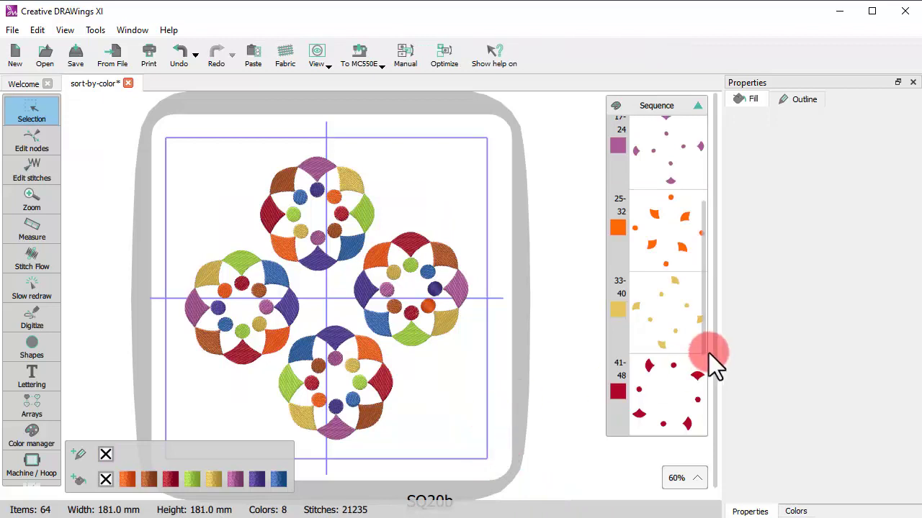
pyautogui.scroll(5, 703, 353)
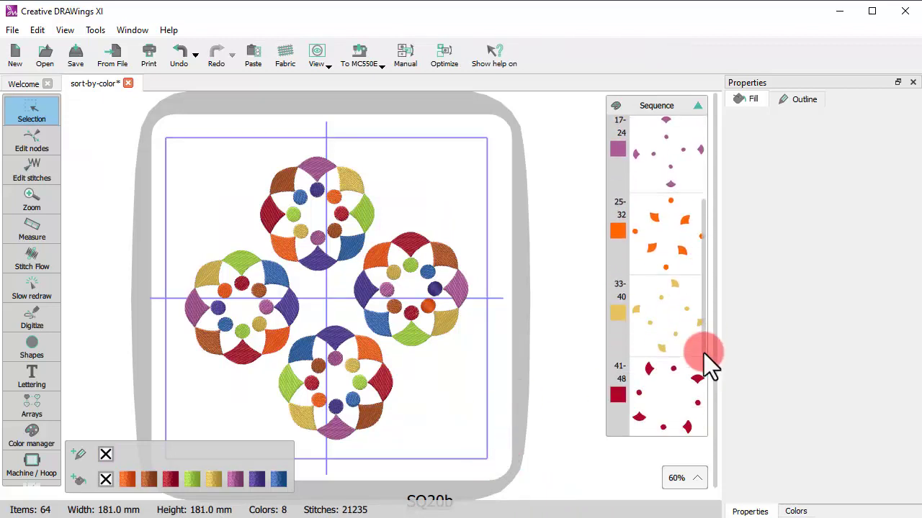
pyautogui.click(36, 289)
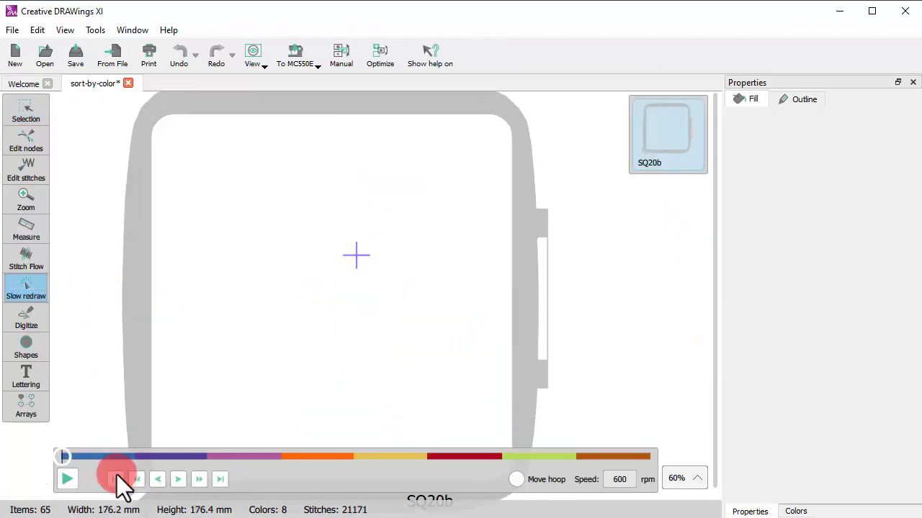
pyautogui.click(49, 452)
pyautogui.moveTo(61, 453); pyautogui.dragTo(621, 497)
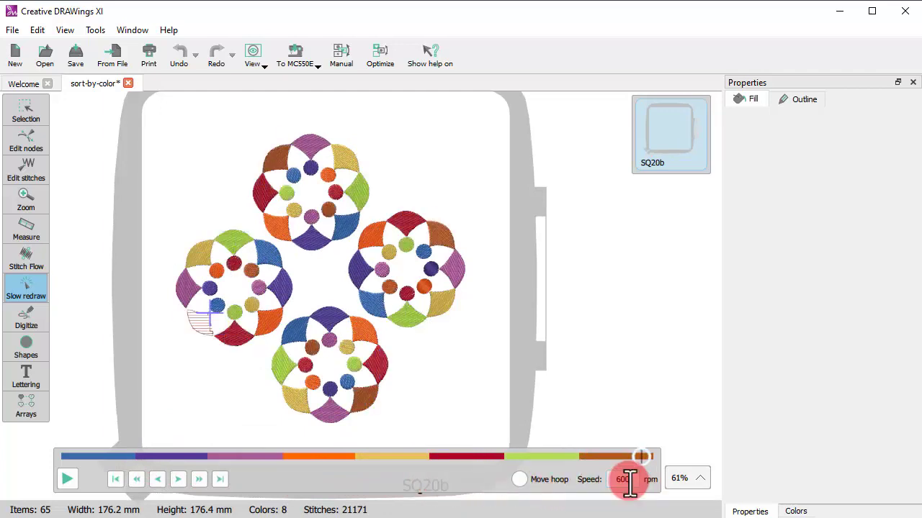
pyautogui.click(32, 112)
pyautogui.click(202, 363)
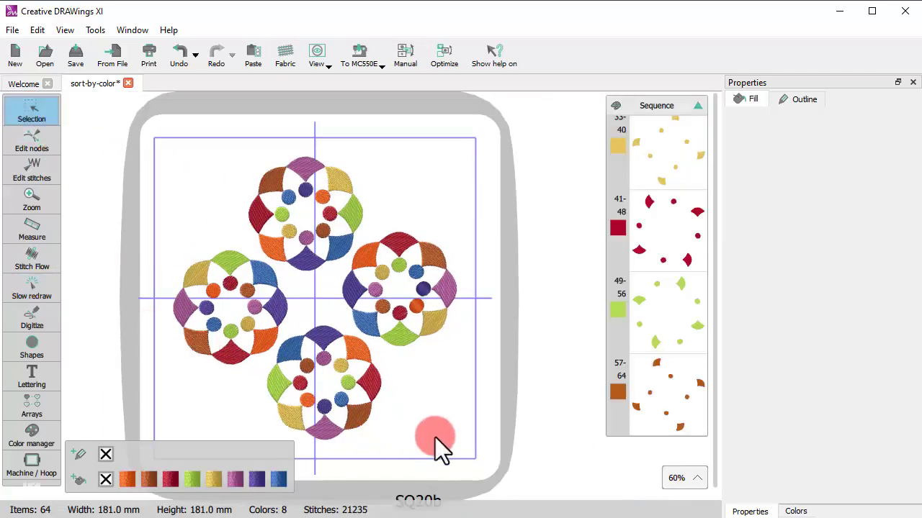